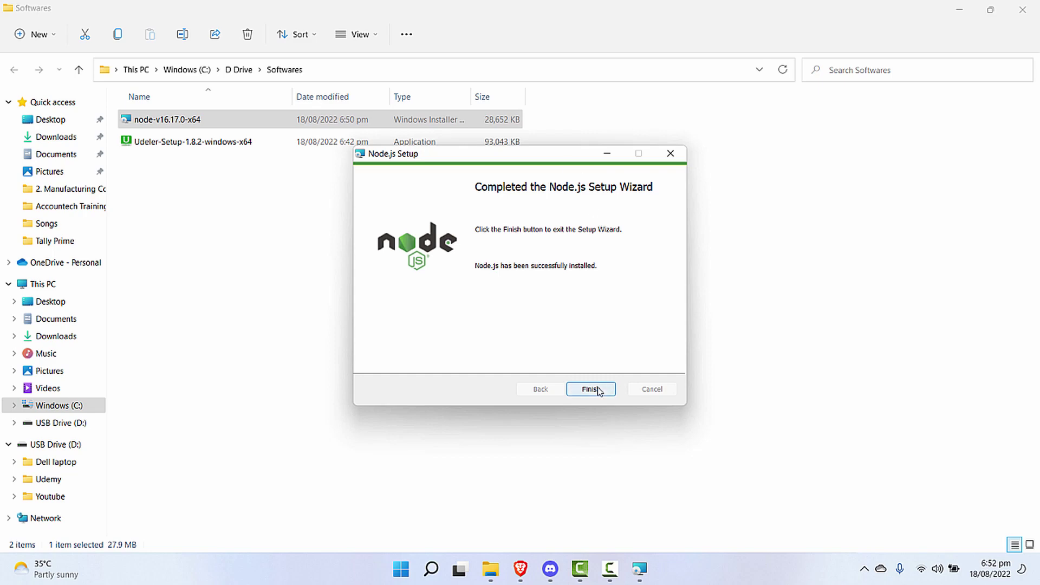
Close the finished setup wizard, then launch the Node.js console from Start and close it.
left_click(599, 390)
key("super+d")
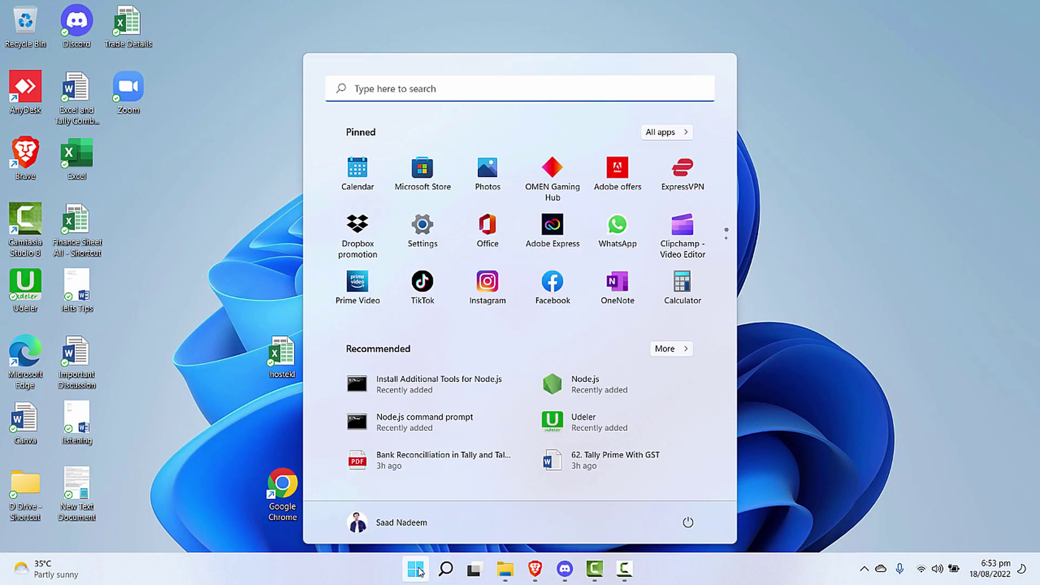
left_click(418, 575)
type("node")
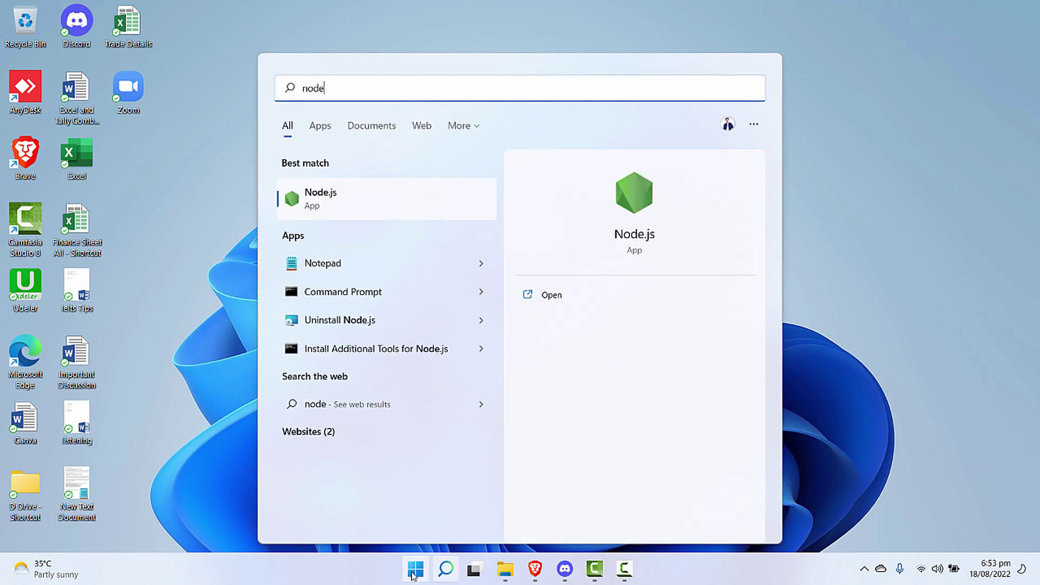
key("Return")
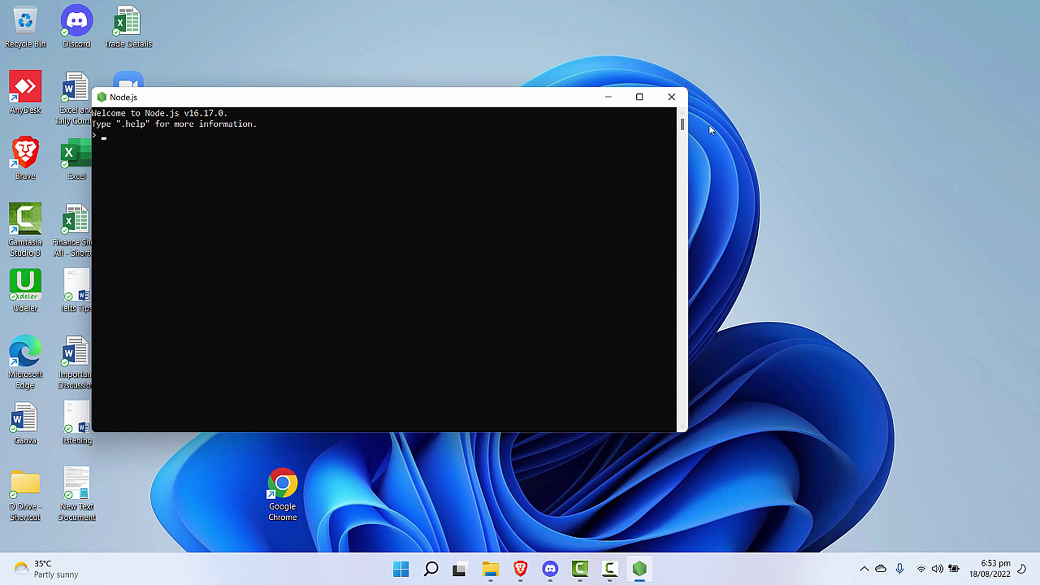
left_click(672, 97)
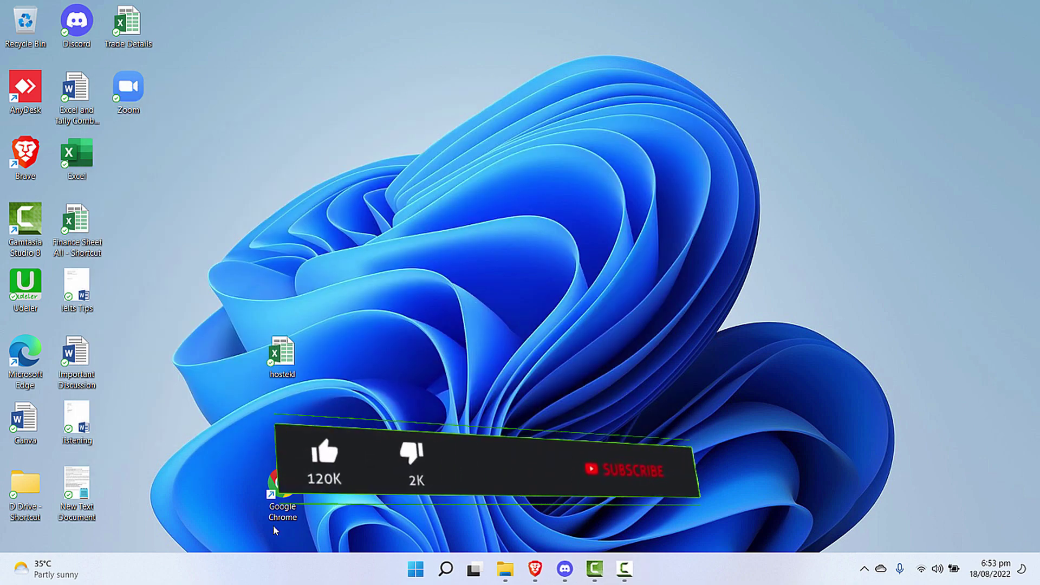
Open Command Prompt from Windows search.
left_click(415, 569)
left_click(436, 571)
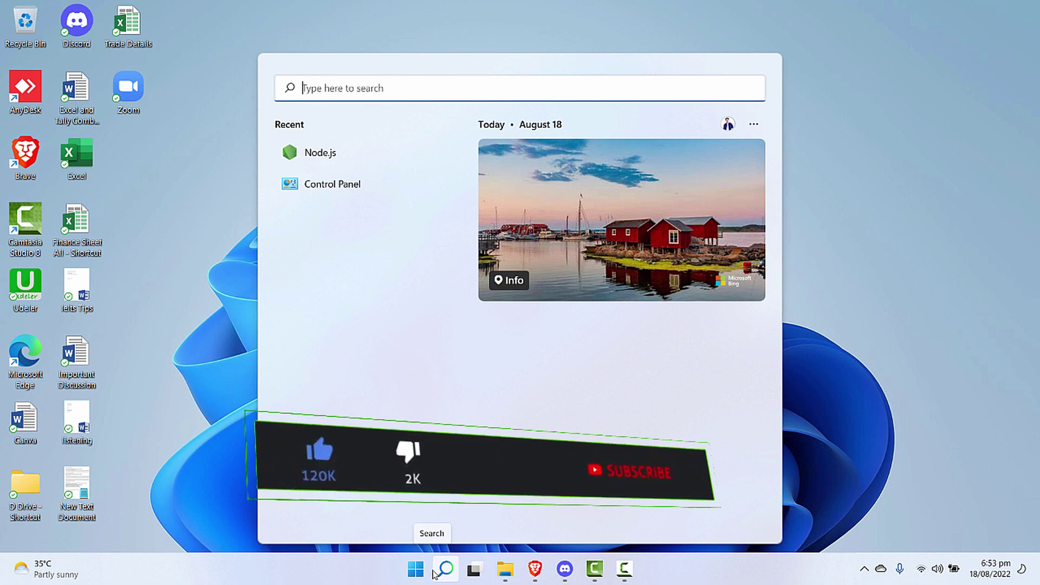
type("cmd")
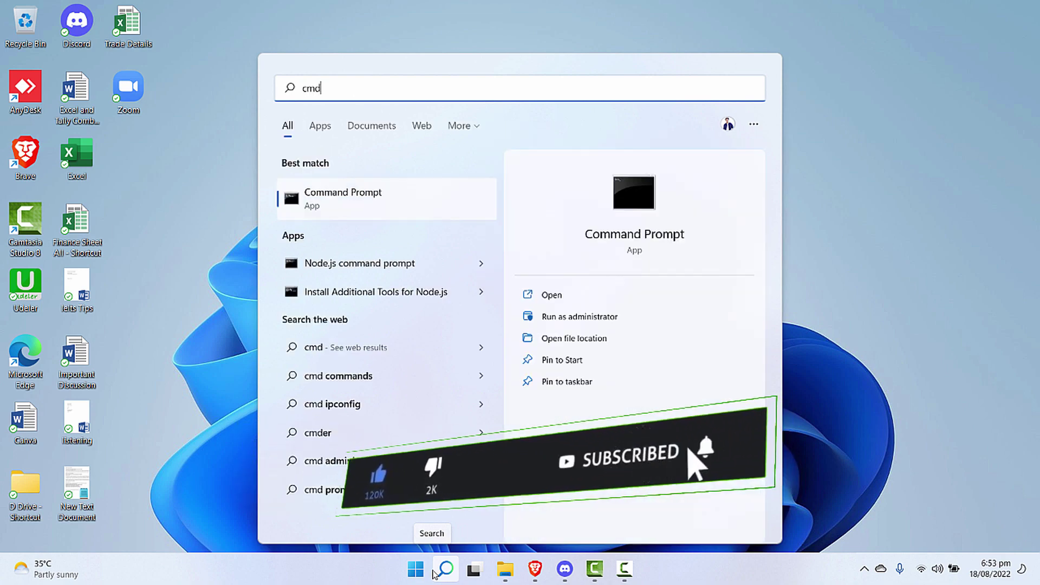
key("Return")
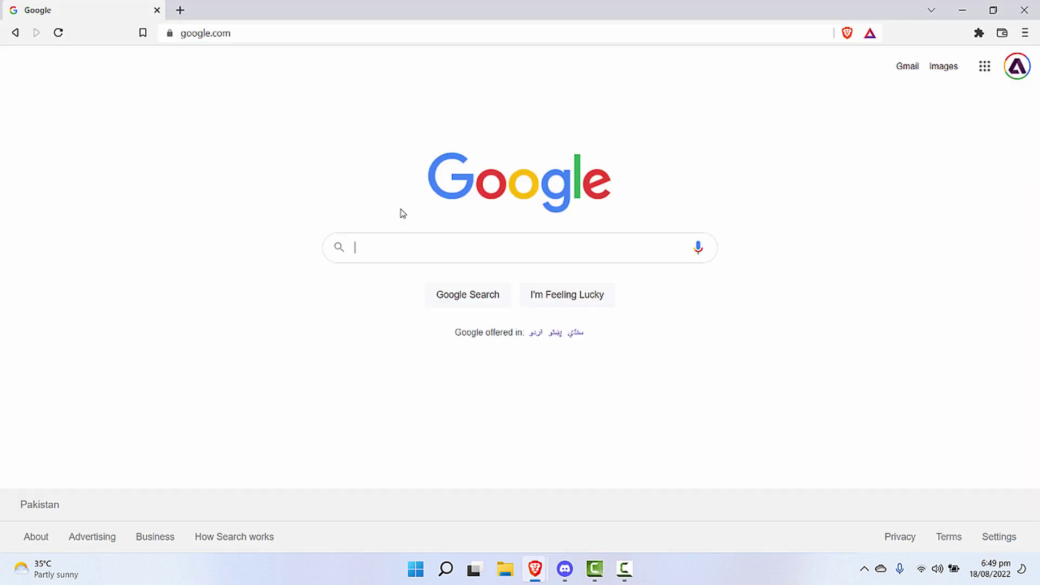
type("no")
type("dejs")
Search Google for 'nodejs' and go to the official nodejs.org site.
key("Return")
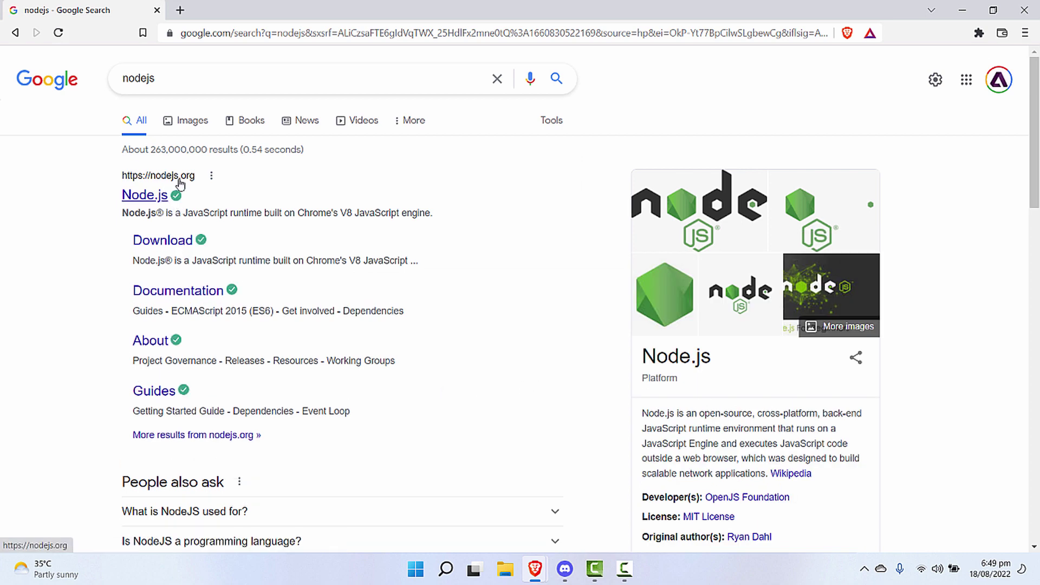
left_click(170, 189)
left_click(145, 198)
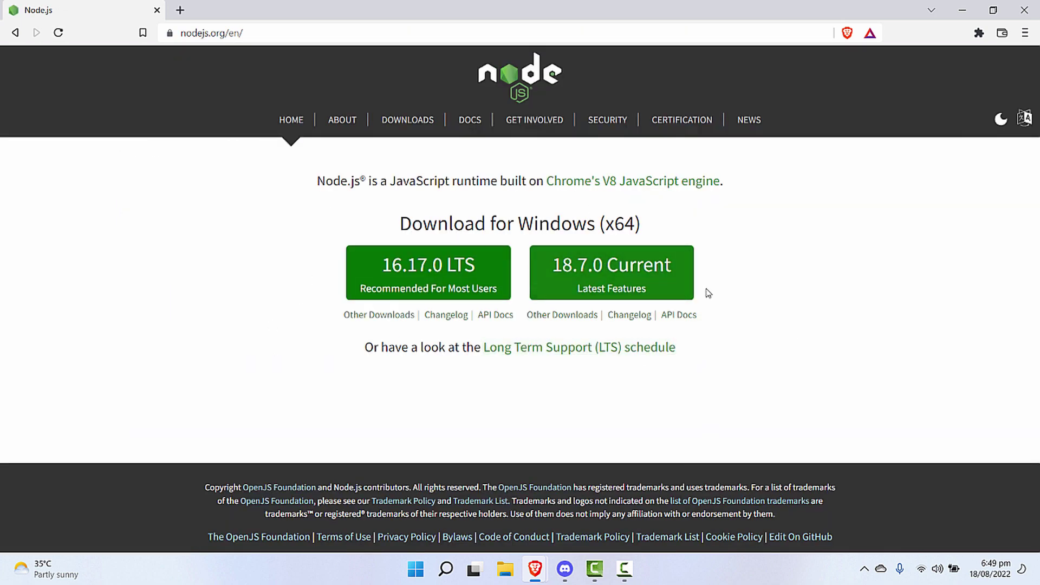
Save the 16.17.0 LTS installer to Softwares and show it in its folder.
left_click(468, 284)
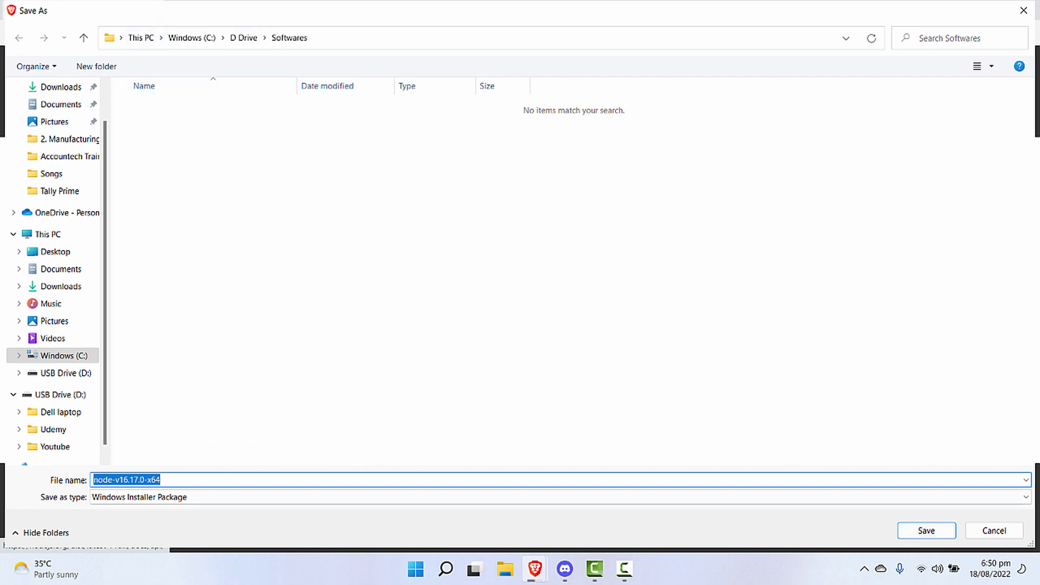
left_click(925, 532)
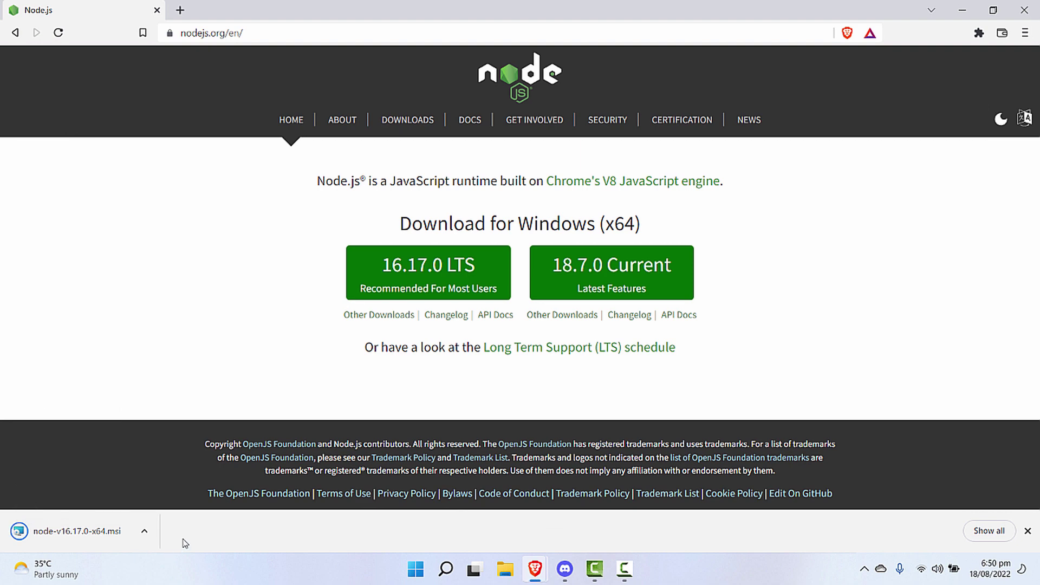
left_click(145, 533)
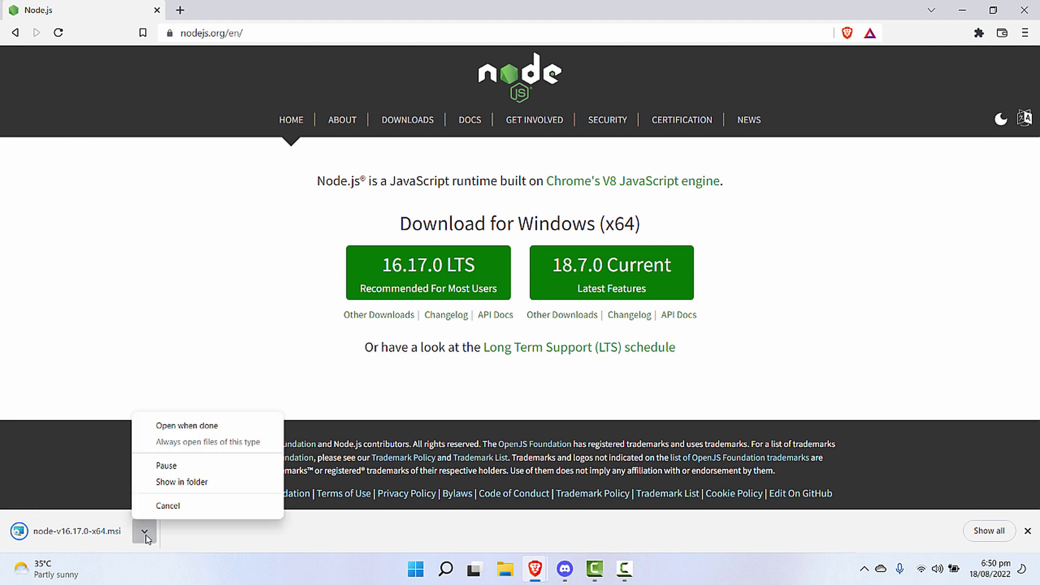
left_click(183, 482)
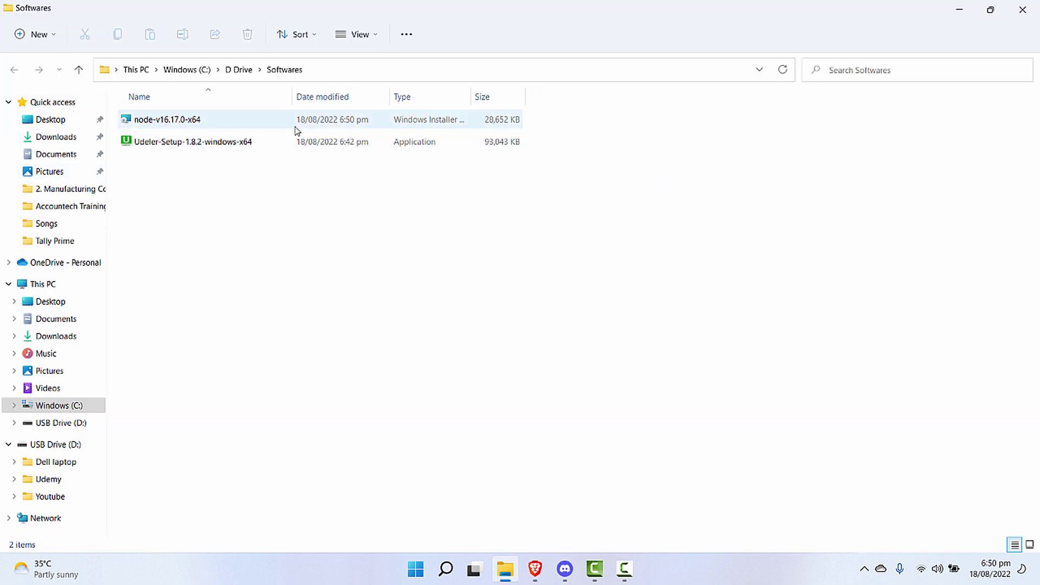
Run the node-v16.17.0-x64 installer and accept the license agreement.
double_click(274, 122)
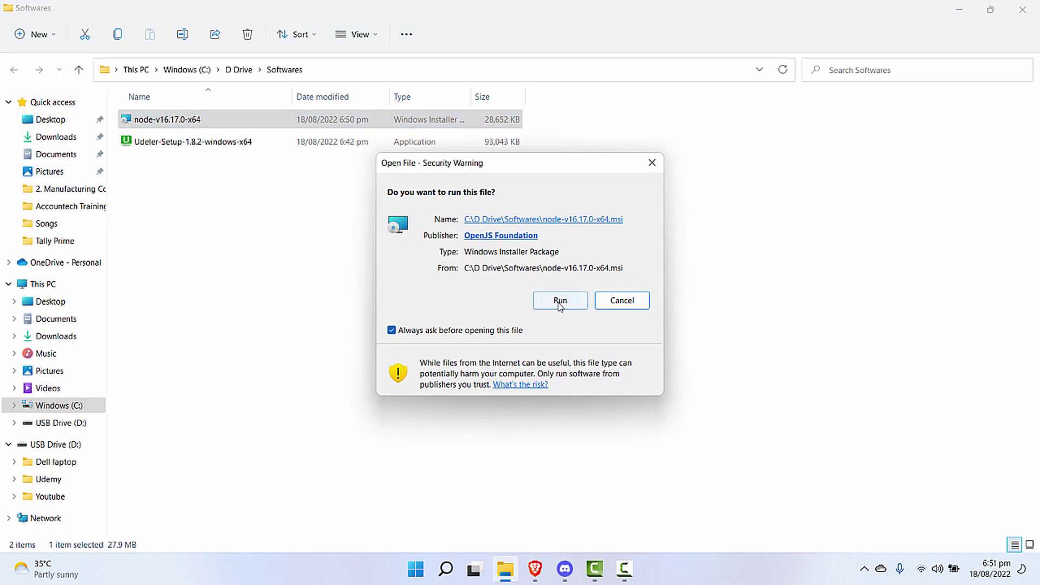
left_click(559, 301)
left_click(592, 388)
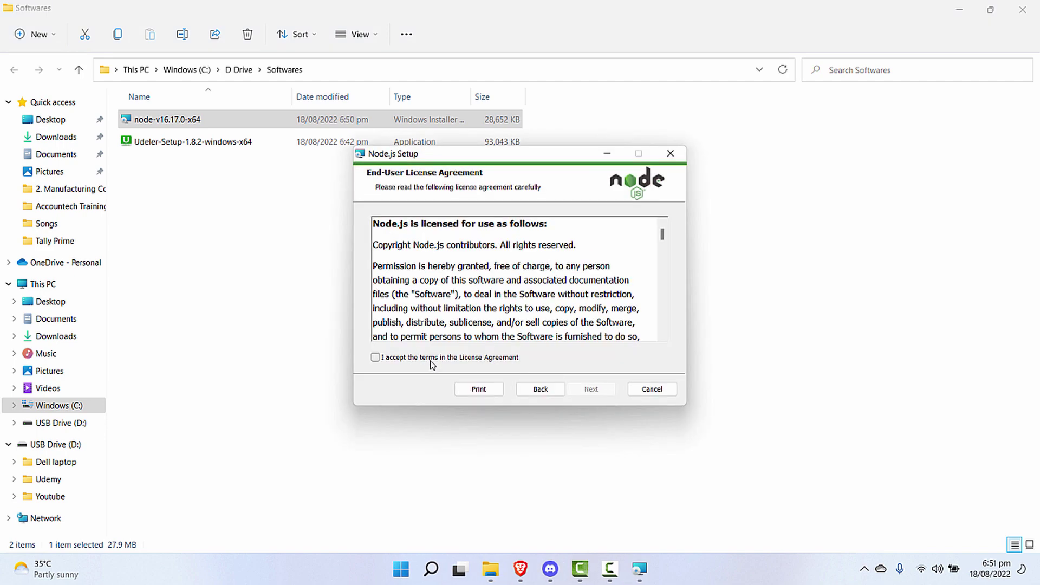
left_click(430, 358)
left_click(606, 392)
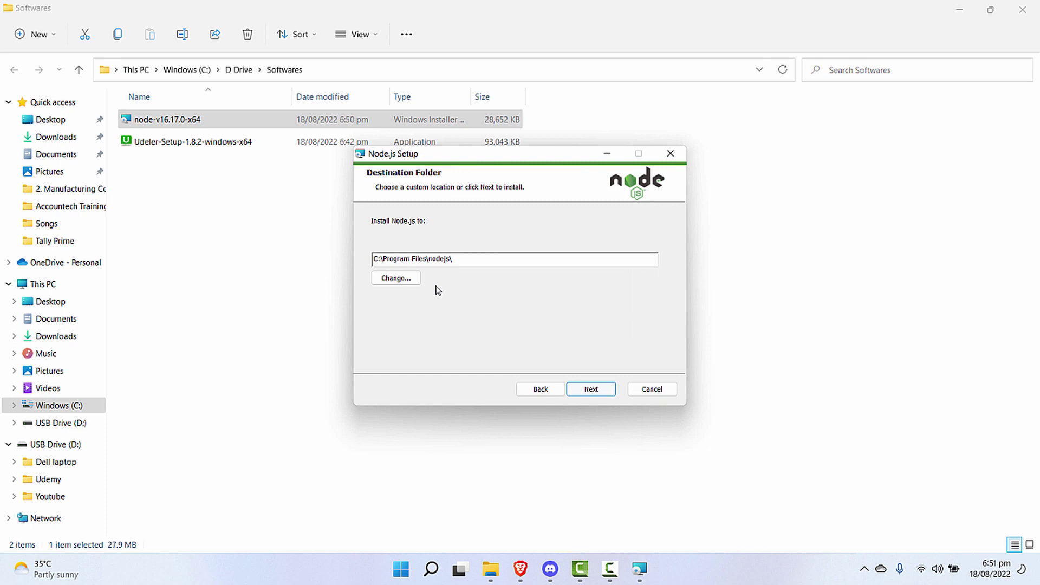
Install with default location and features, skipping build tools, then close the wizard.
left_click(592, 392)
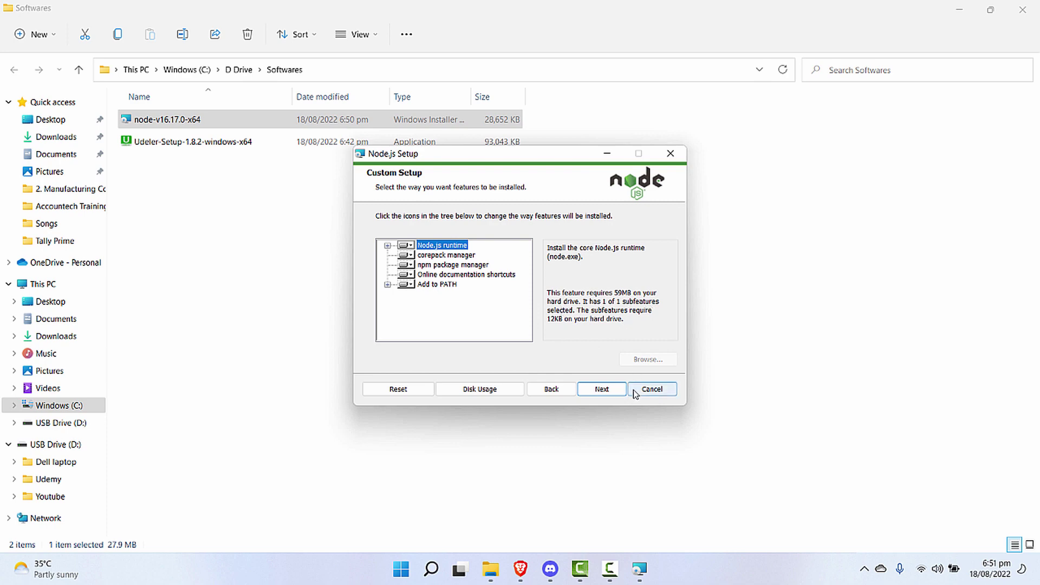
left_click(599, 392)
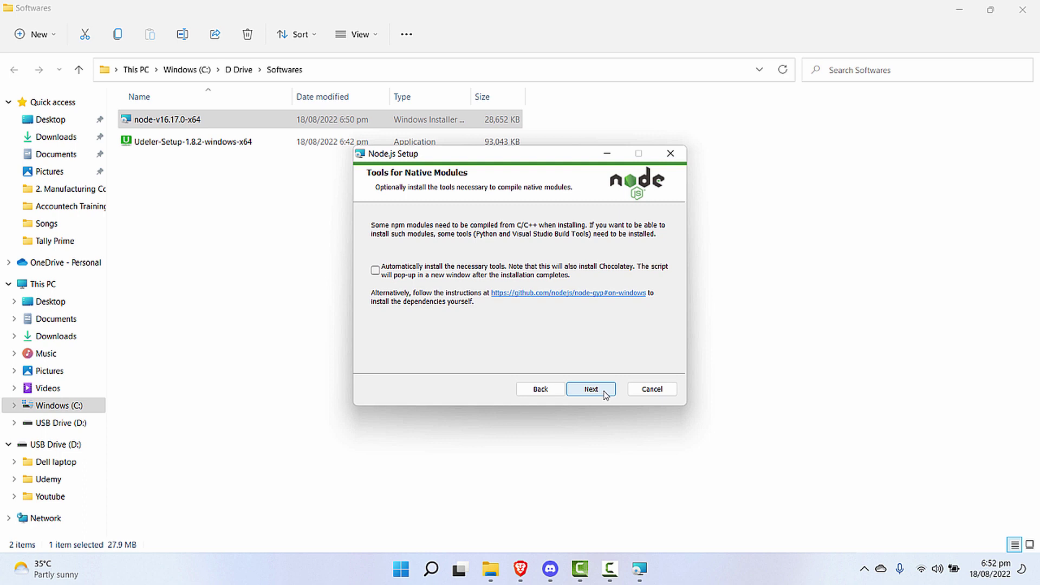
left_click(605, 394)
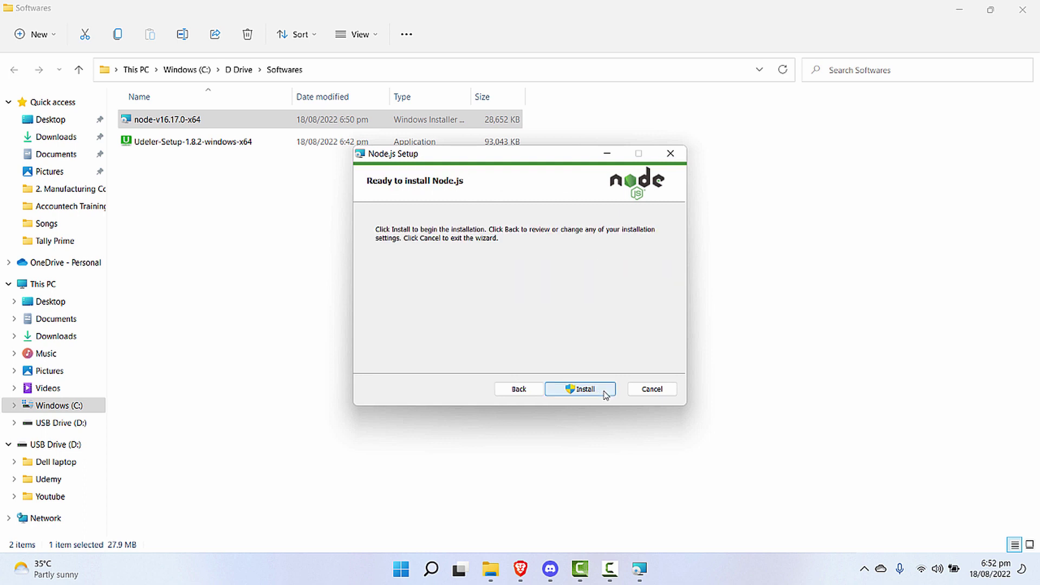
left_click(604, 394)
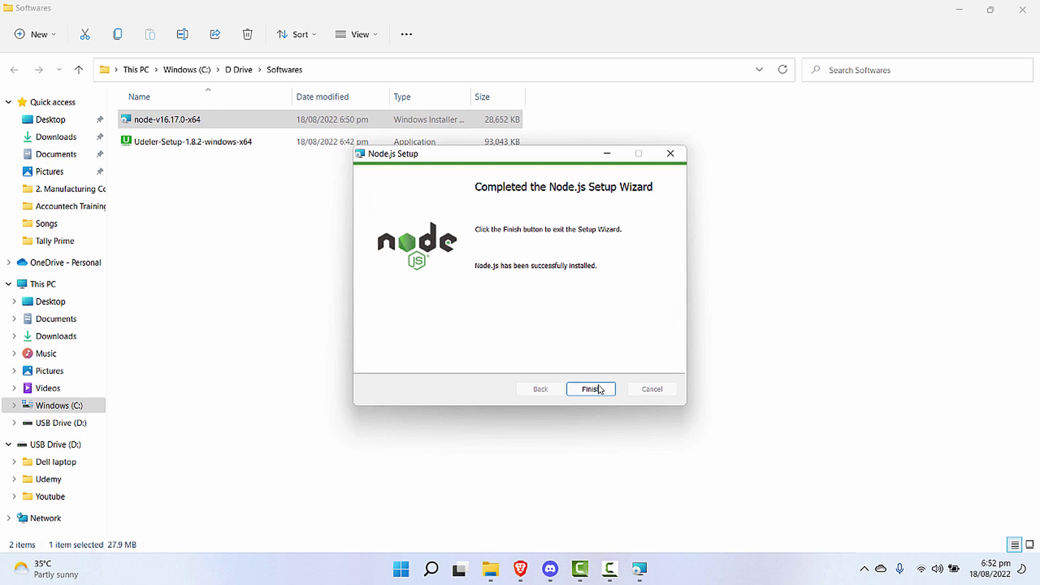
left_click(602, 390)
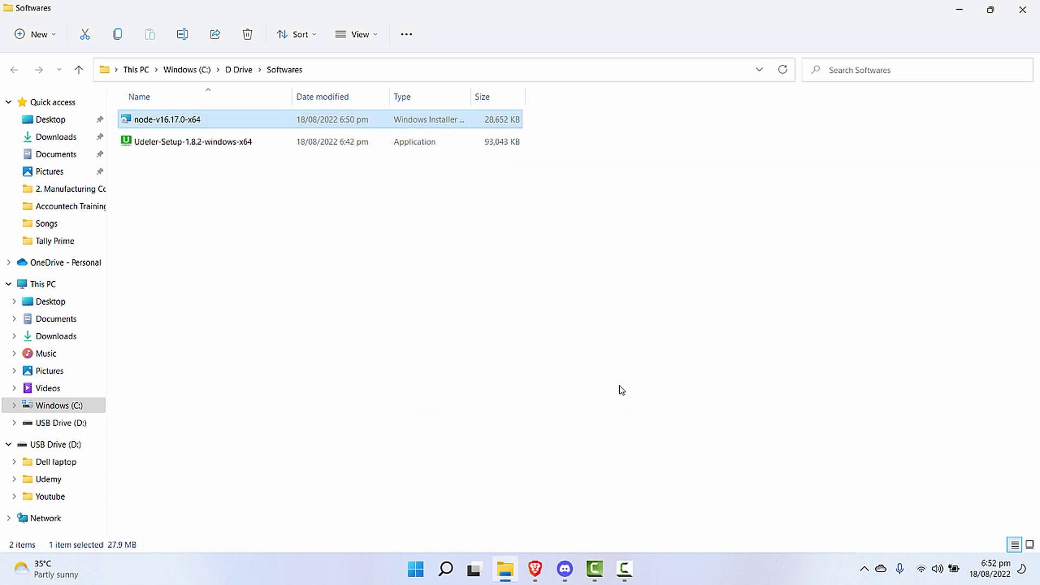
Launch the Node.js v16.17.0 console from Start search, then close it.
key("super+d")
left_click(416, 569)
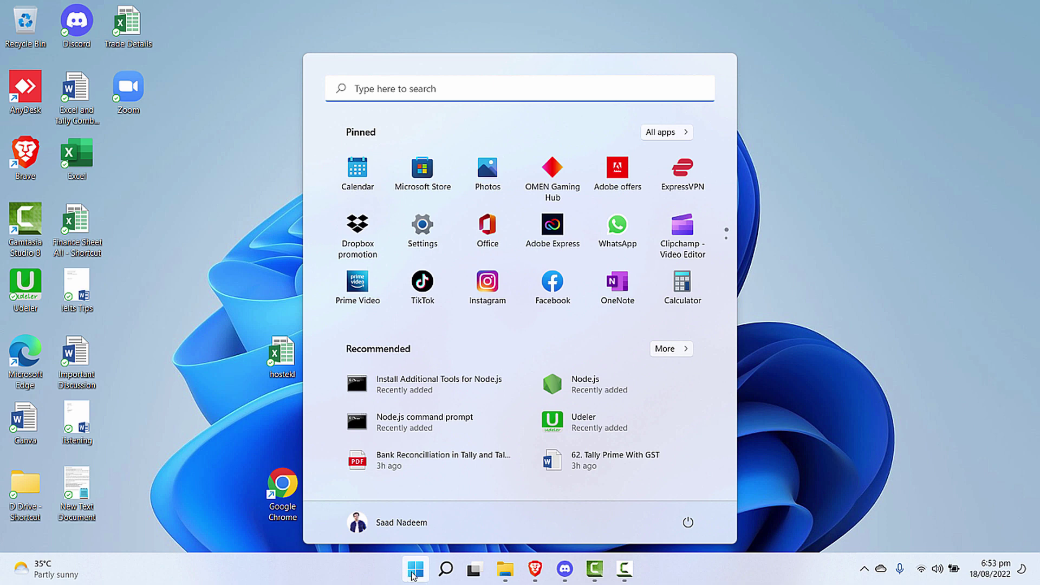
type("node")
key("Return")
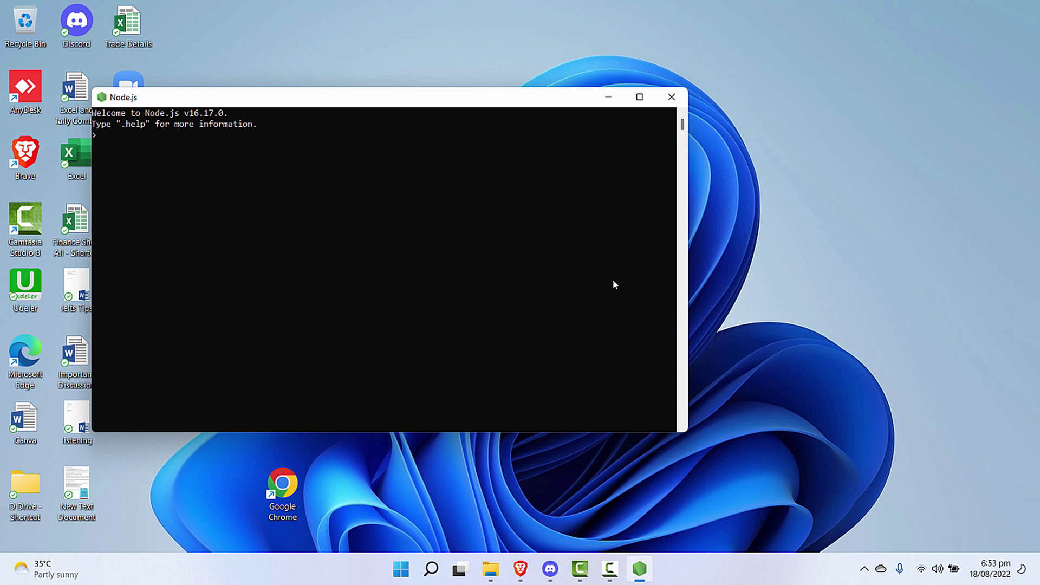
left_click(671, 97)
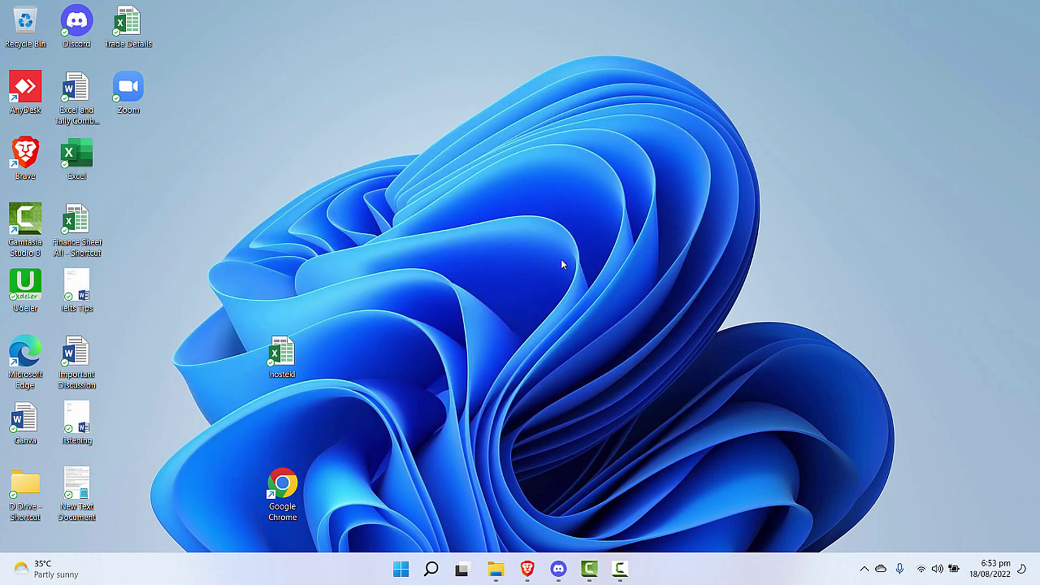
Open Command Prompt and run node --version, which reports v16.17.0.
left_click(416, 569)
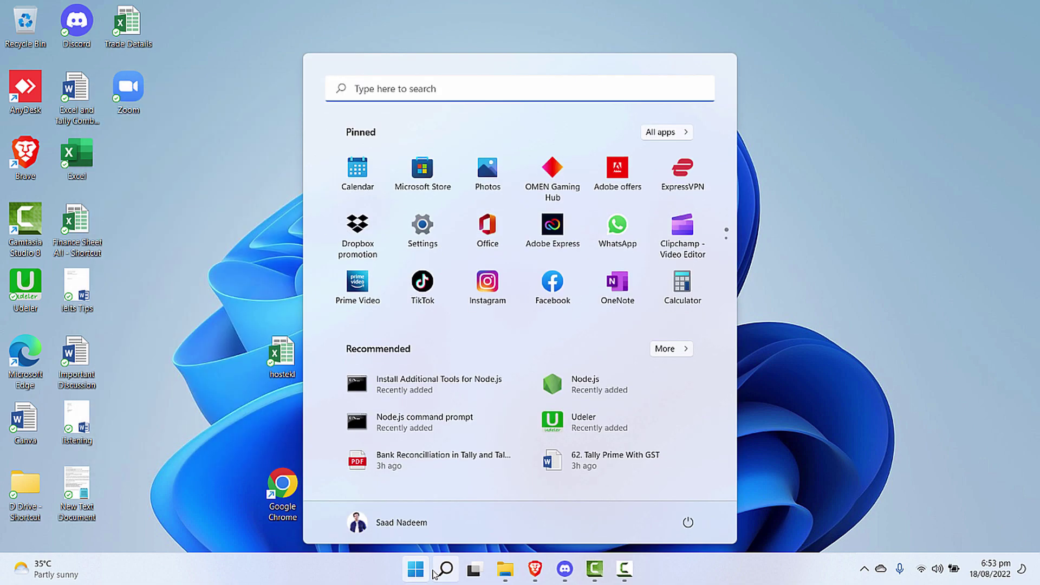
type("cm")
left_click(435, 572)
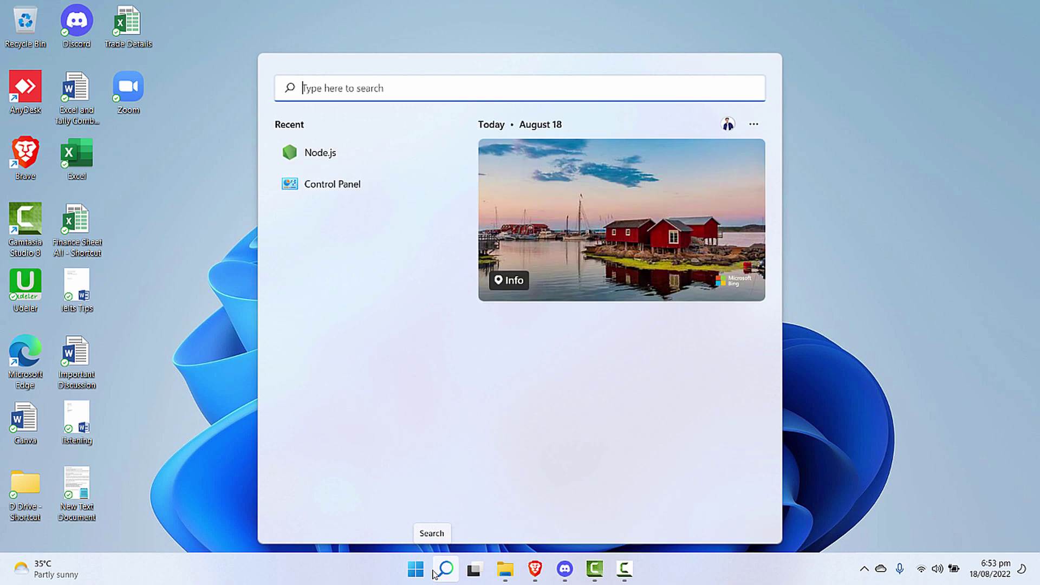
type("cmd")
key("Return")
type("node --version")
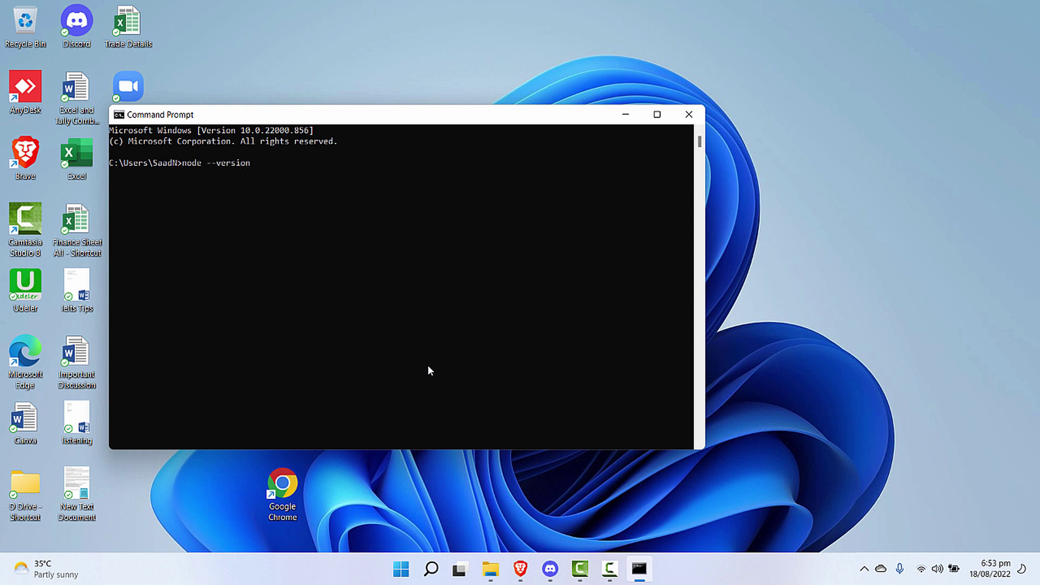
key("Return")
type("npm")
type(" --ve")
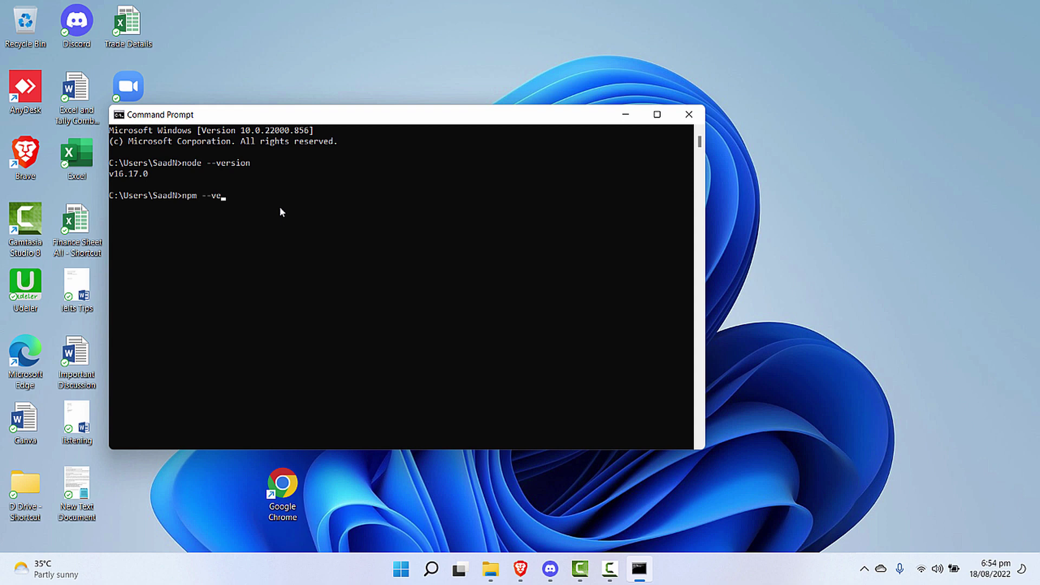
type("rsion")
Run npm --version in Command Prompt.
key("Return")
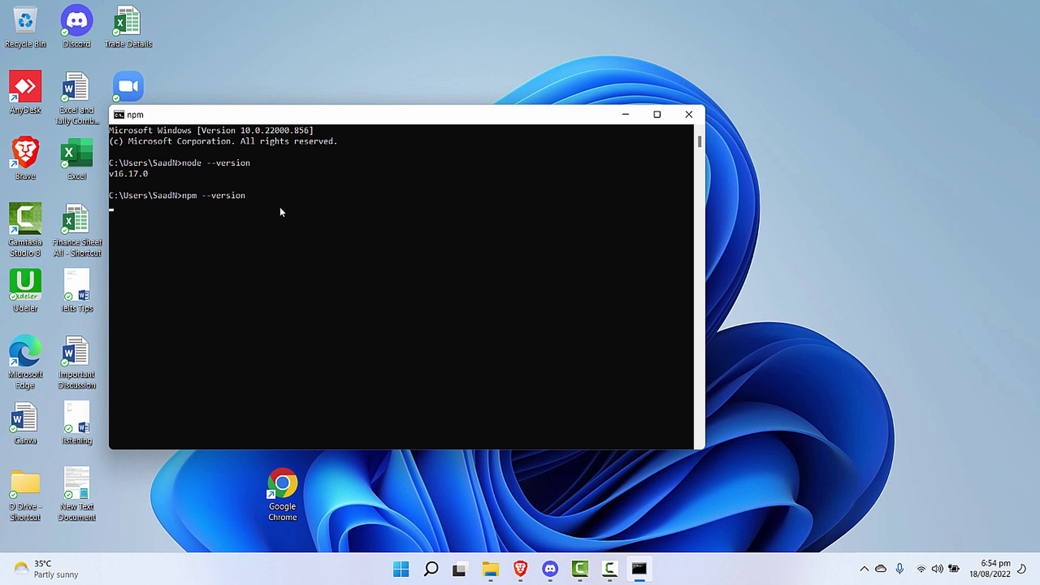